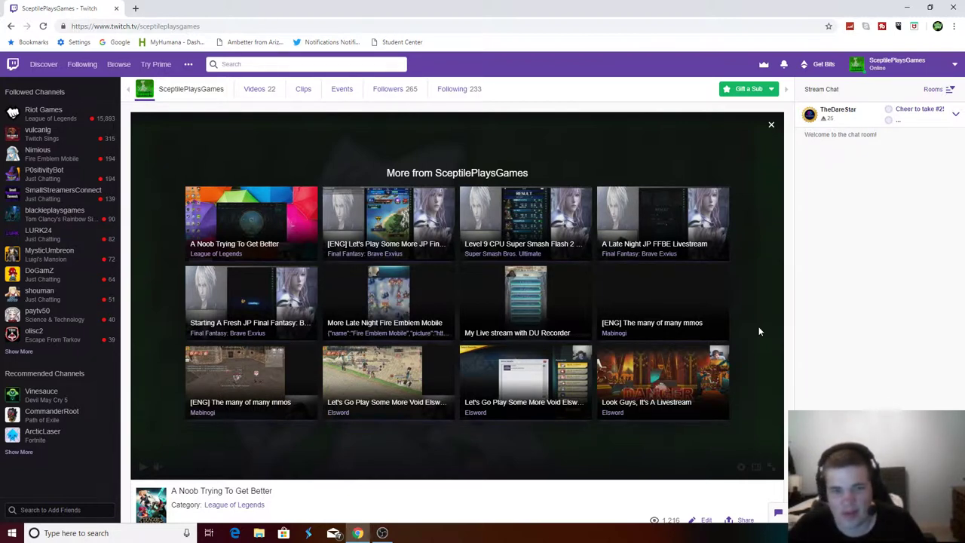
- Refresh the streamer's Twitch channel page to show the Sceptile offline banner
left_click(43, 27)
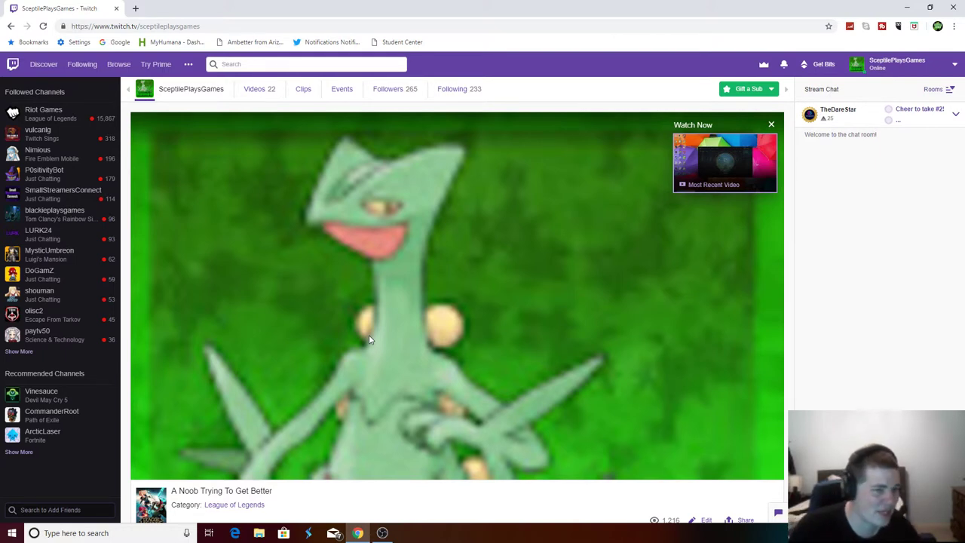
- Go from Twitter notifications to the streamer's own profile through the account menu
left_click(324, 41)
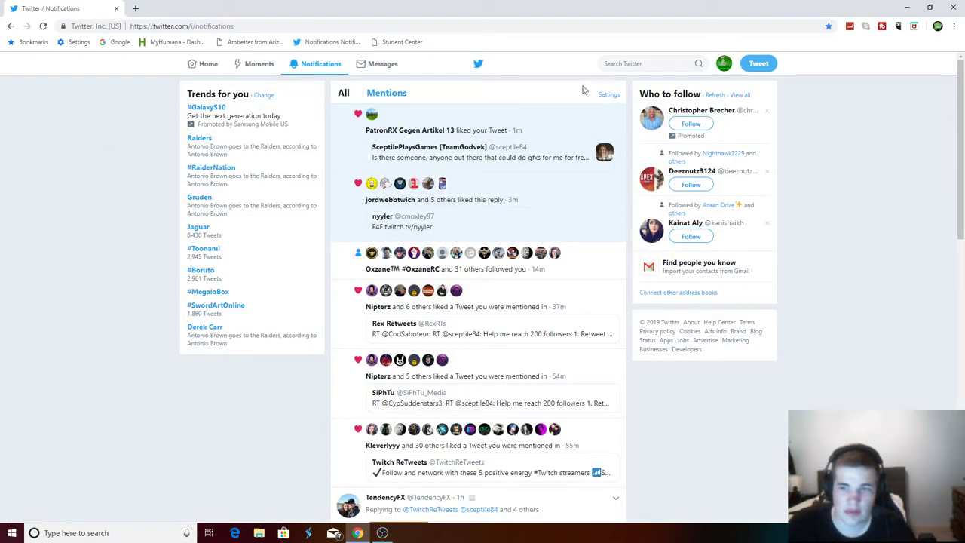
left_click(724, 64)
left_click(694, 109)
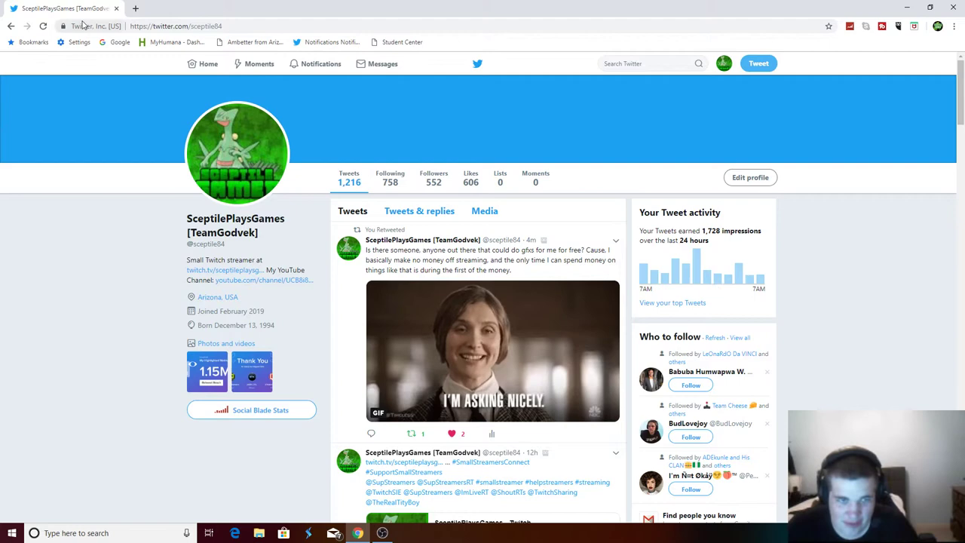
left_click(160, 26)
type("you")
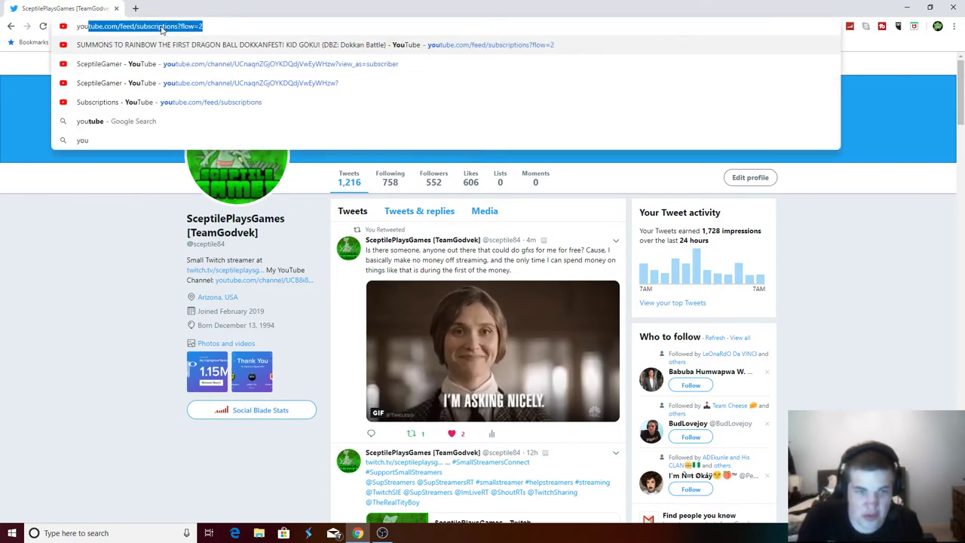
- Open YouTube via the SceptileGamer suggestion, switch to sceptileplaysgames, and view its channel
key("Down")
key("Down")
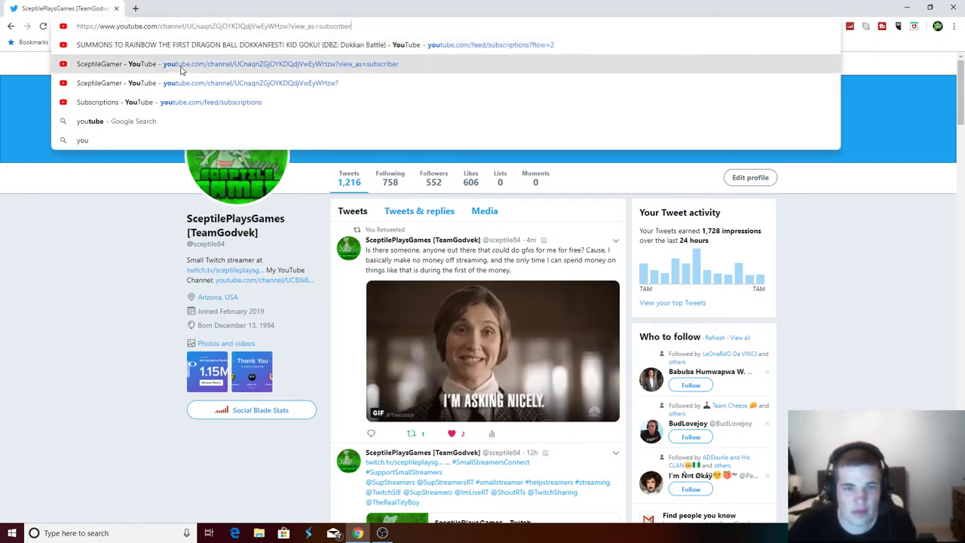
key("Return")
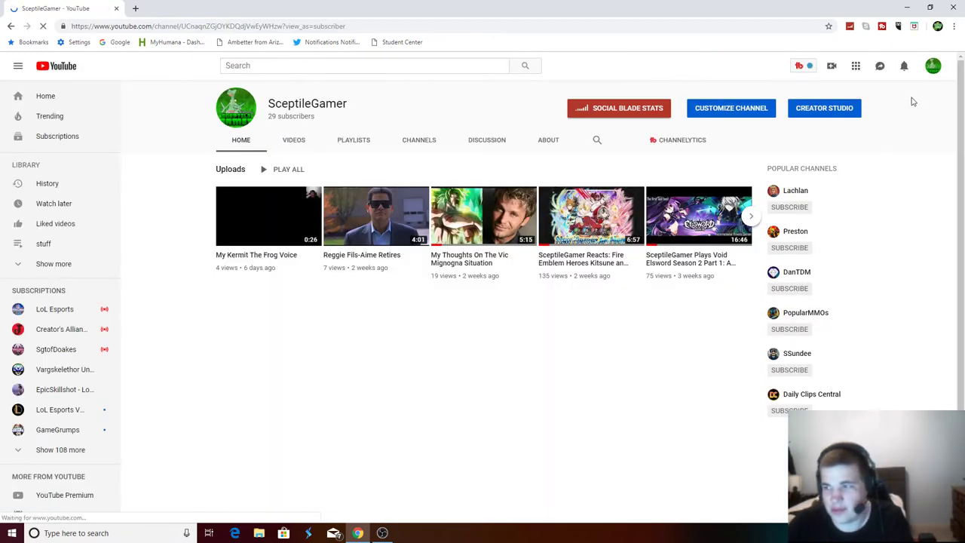
left_click(934, 68)
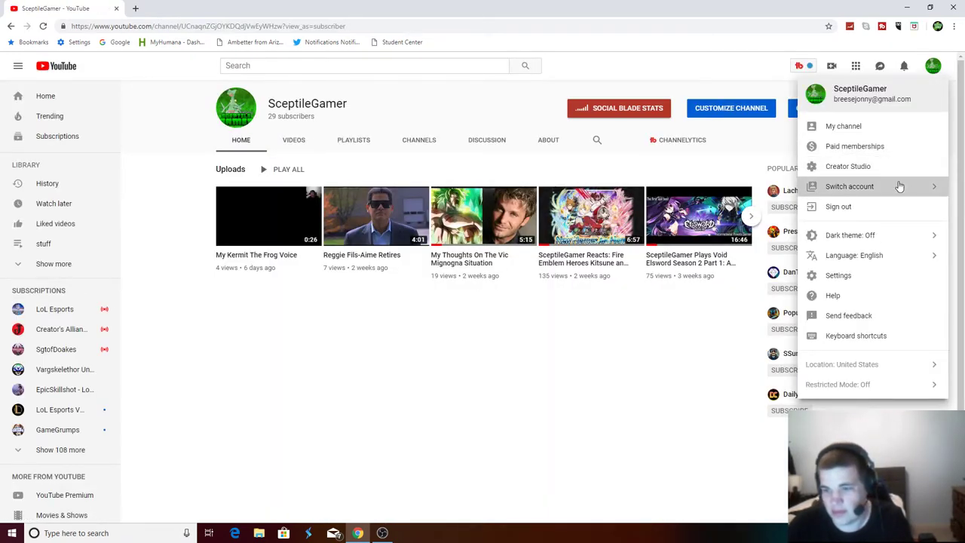
left_click(898, 186)
left_click(857, 146)
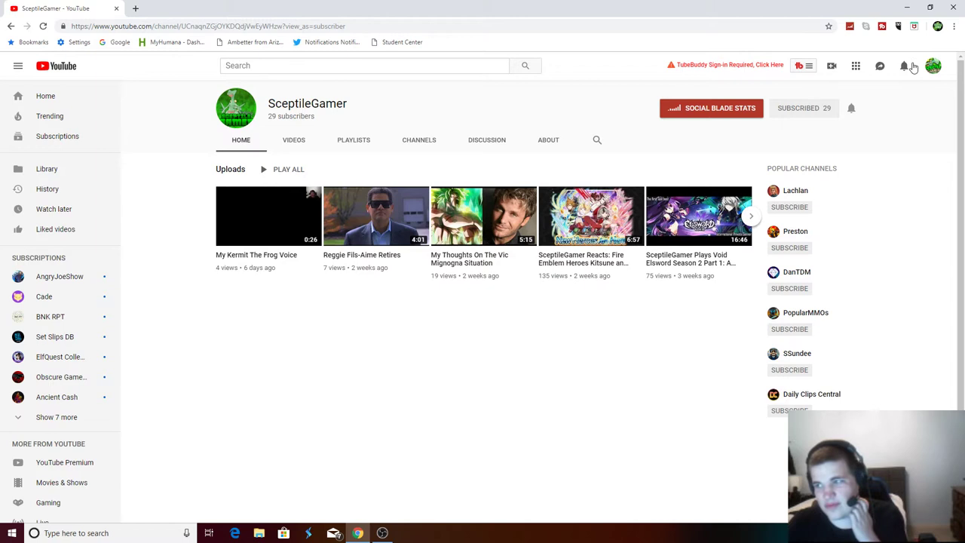
left_click(933, 66)
left_click(837, 124)
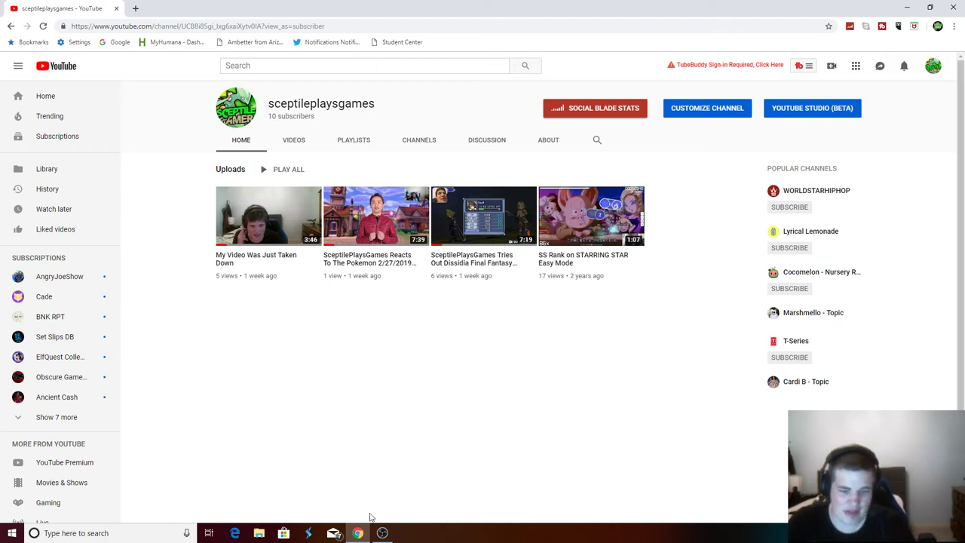
- Bring the OBS Studio window with the active recording in front of the browser
left_click(381, 533)
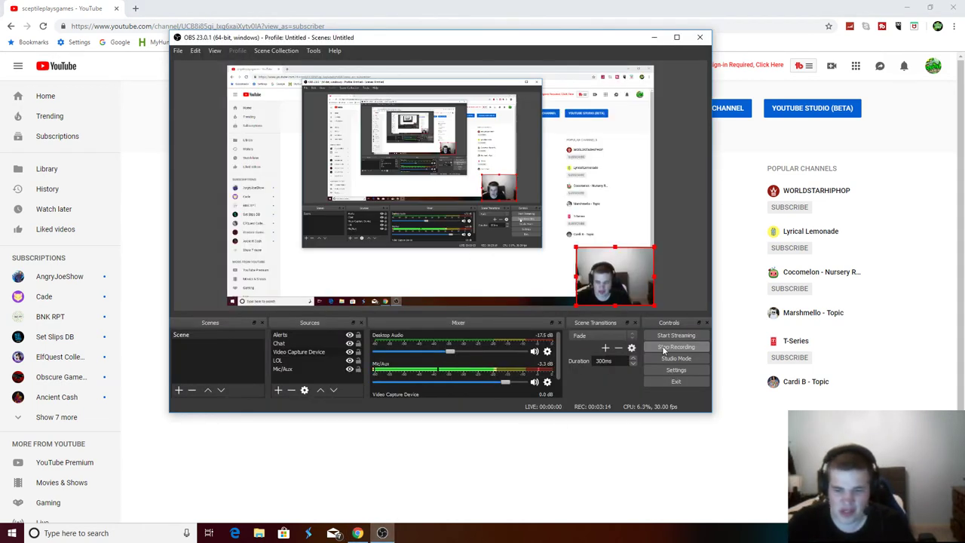